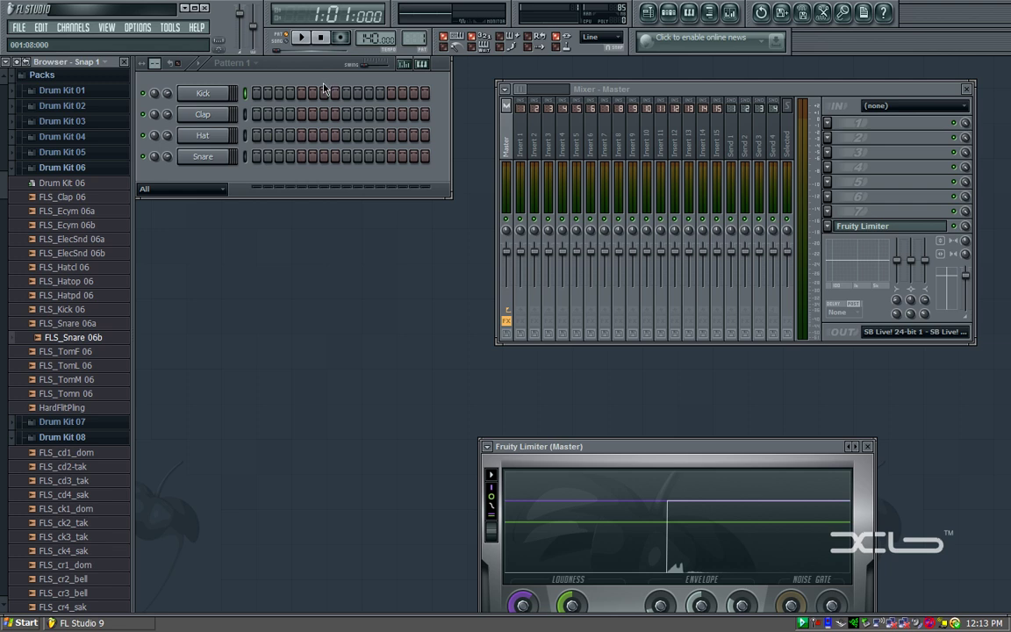
Step: Replace the Kick channel with an Autogun generator from its Replace menu
right_click(207, 94)
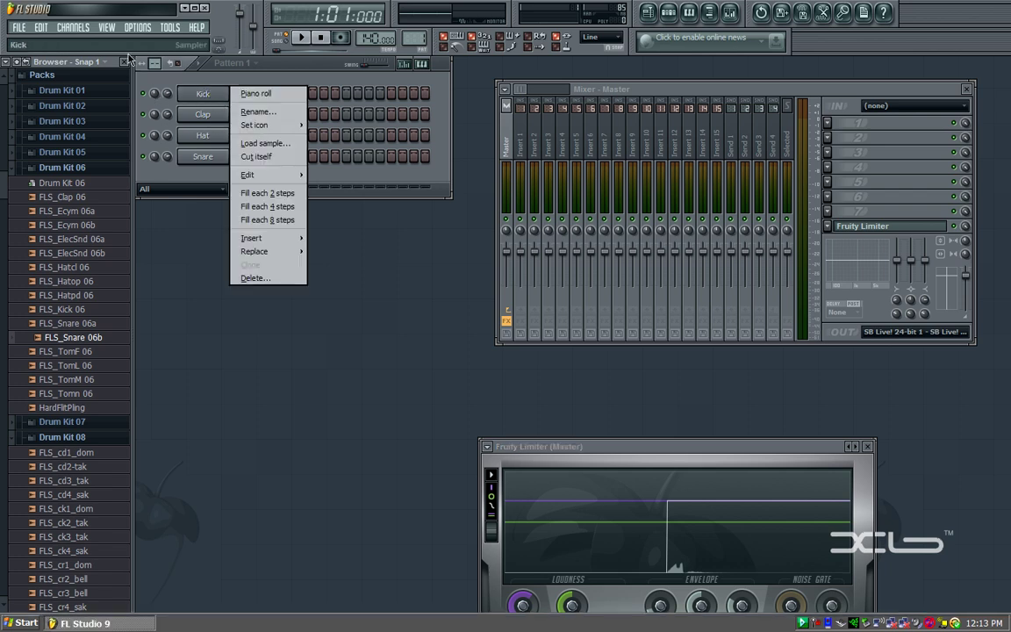
left_click(187, 98)
right_click(192, 97)
mouse_move(254, 252)
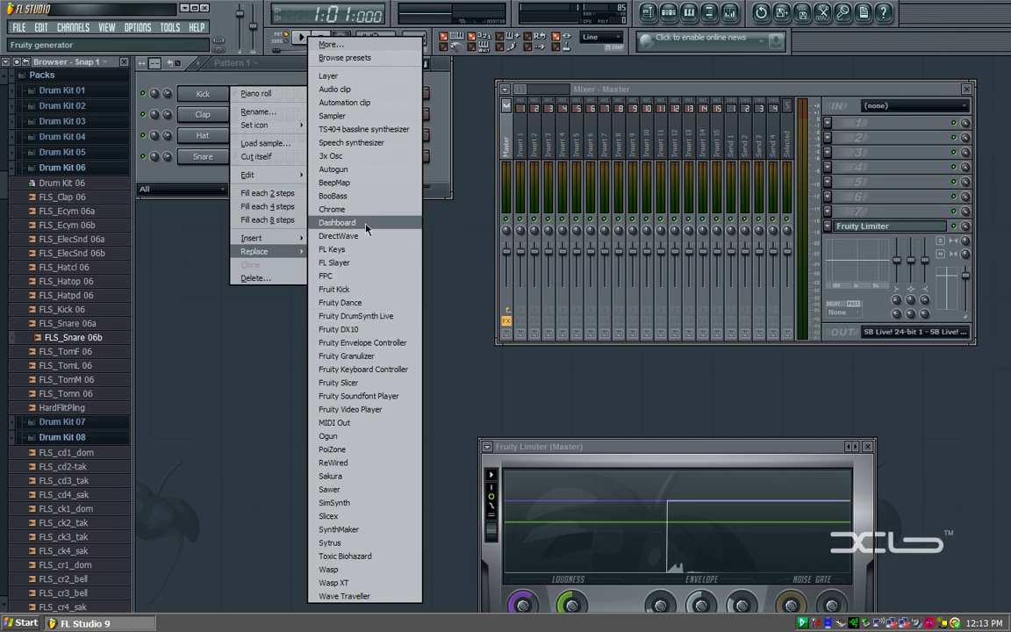
left_click(369, 178)
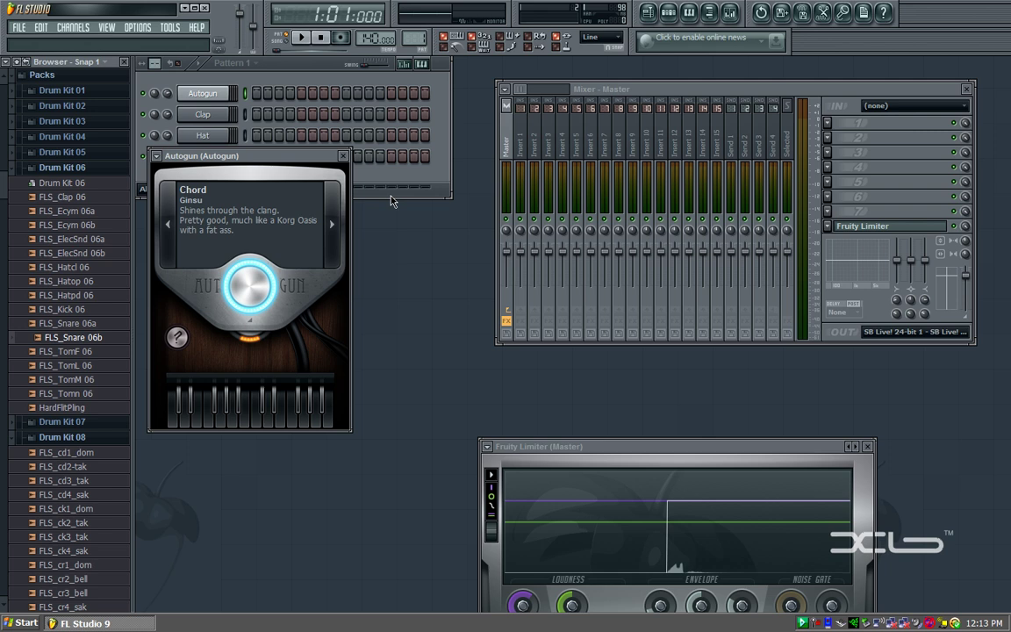
Step: Open Audio settings from the OPTIONS menu, checking the MIDI page before returning to Audio
left_click(138, 29)
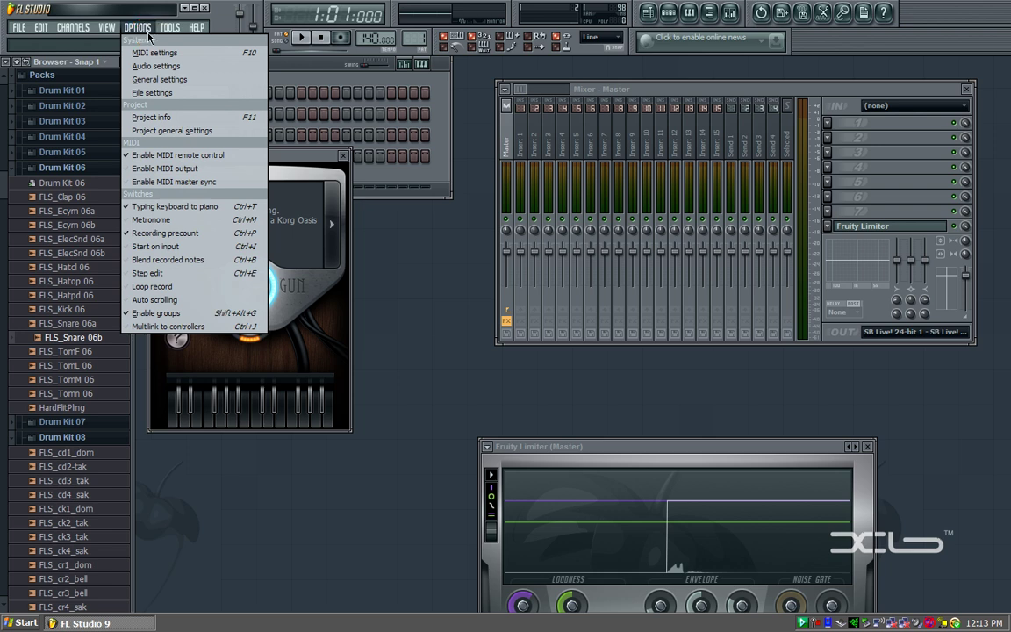
left_click(151, 31)
left_click(151, 30)
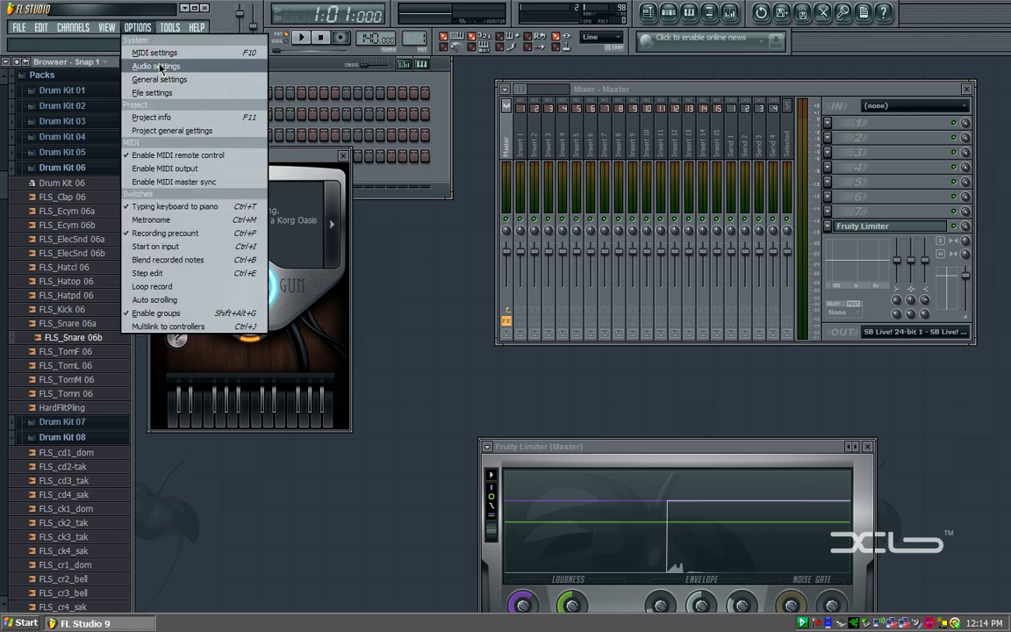
left_click(161, 68)
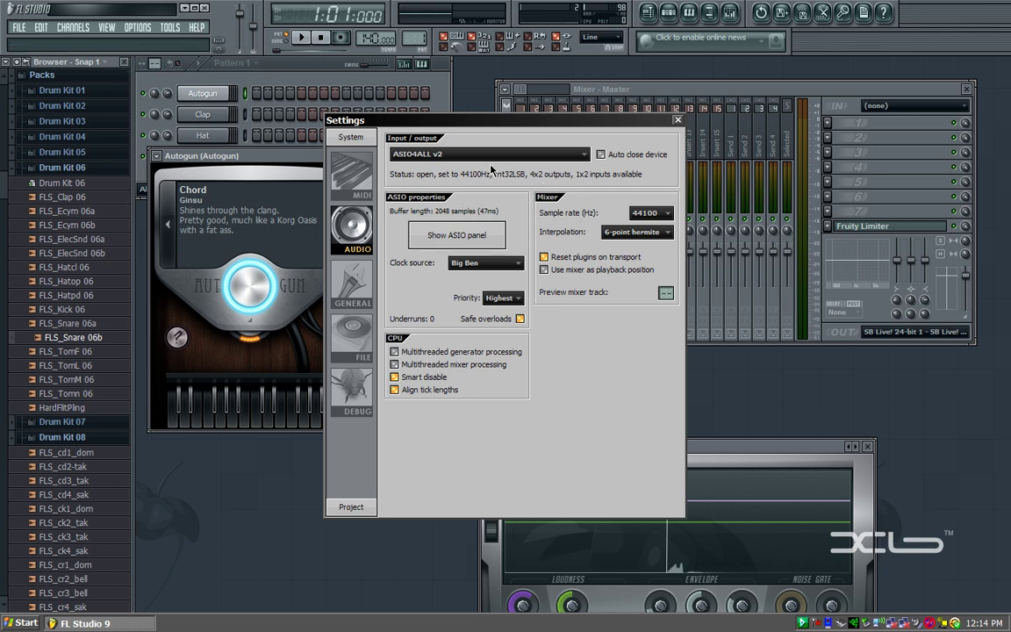
left_click(364, 175)
left_click(356, 233)
Step: Open the Input/output device dropdown, leaving ASIO4ALL v2 selected
left_click(431, 157)
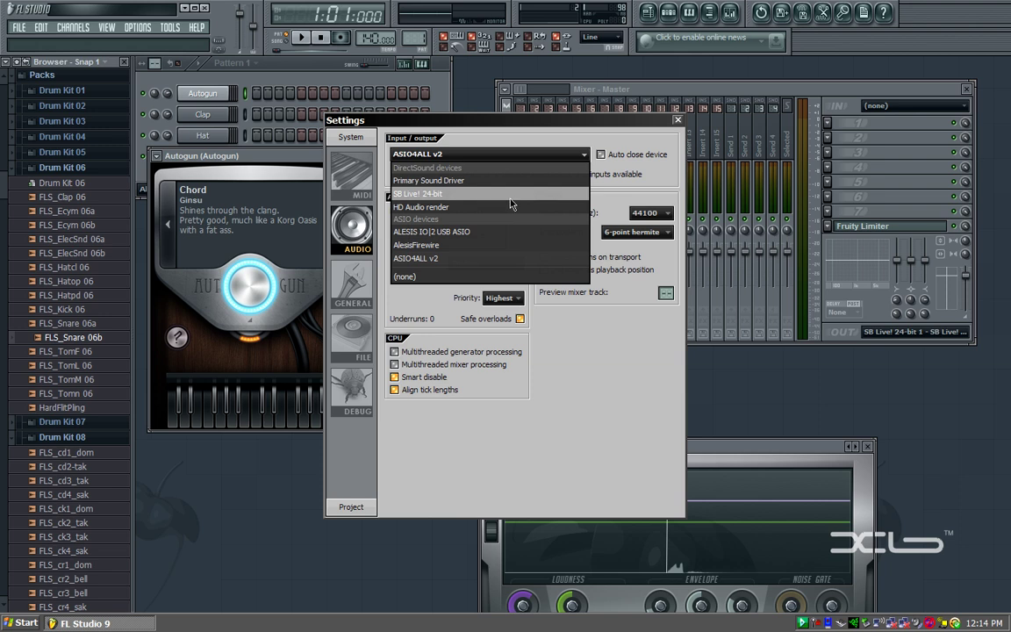
left_click(538, 151)
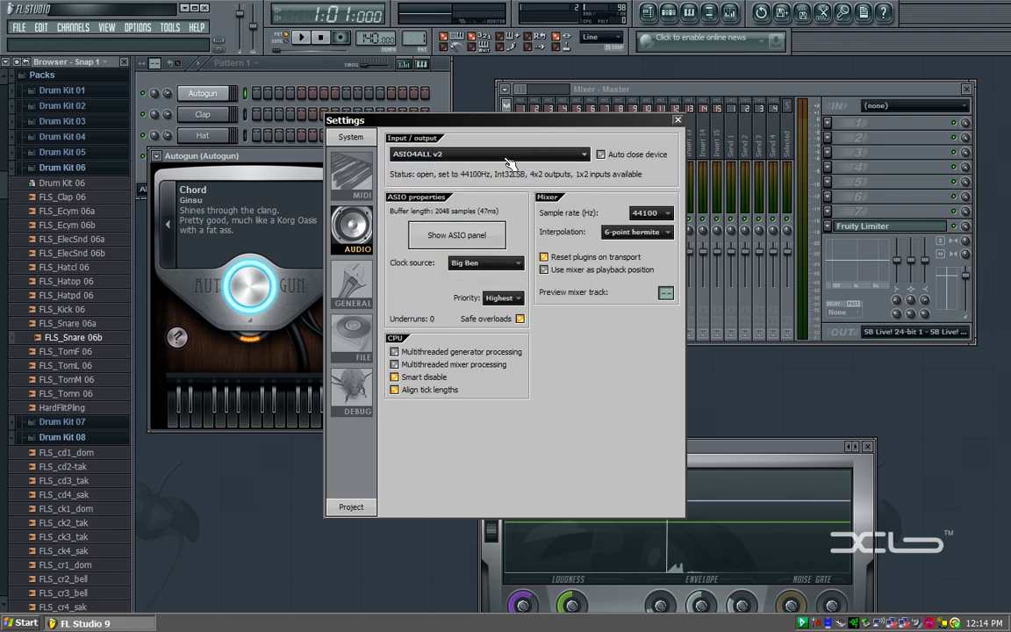
left_click(508, 160)
left_click(506, 160)
left_click(506, 159)
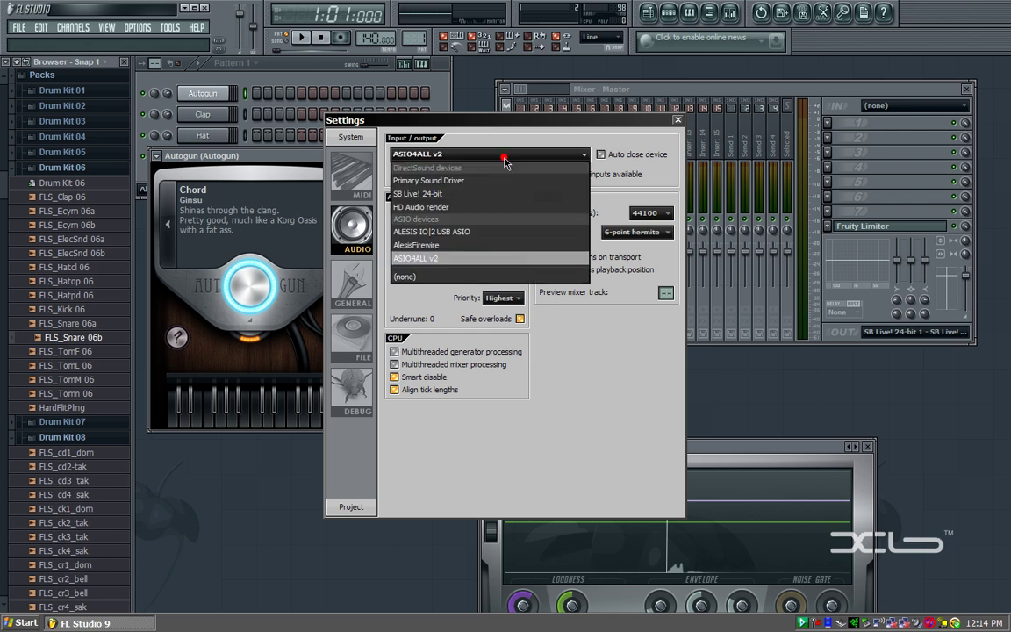
Step: Switch output to SB Live! 24-bit and tune the buffer length, test-playing notes, to 2352 samples
left_click(490, 200)
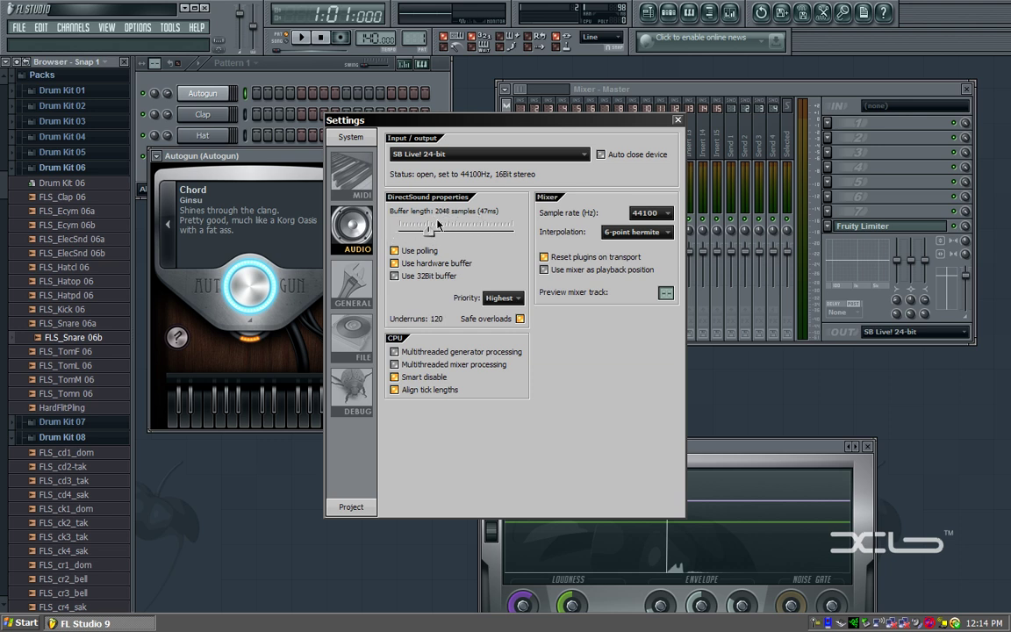
left_click_drag(438, 225, 444, 220)
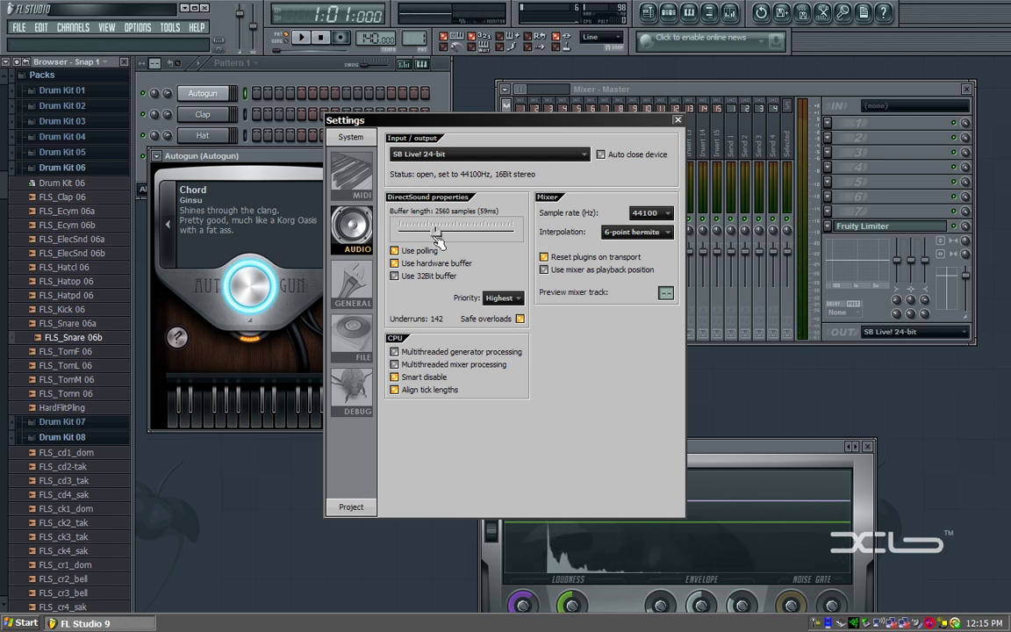
left_click_drag(436, 237, 488, 231)
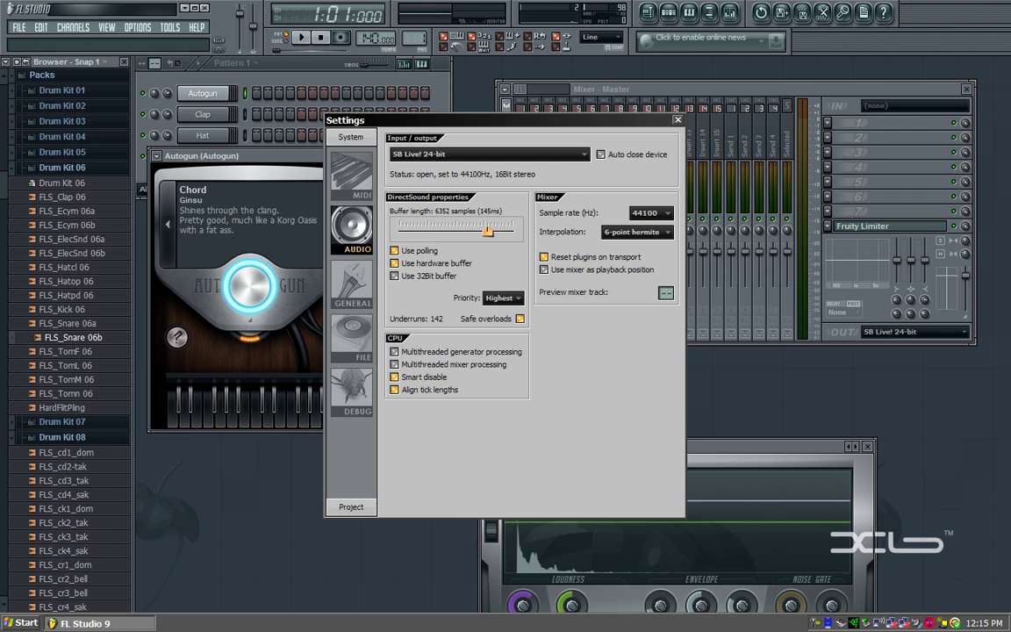
left_click_drag(487, 231, 512, 232)
key("z")
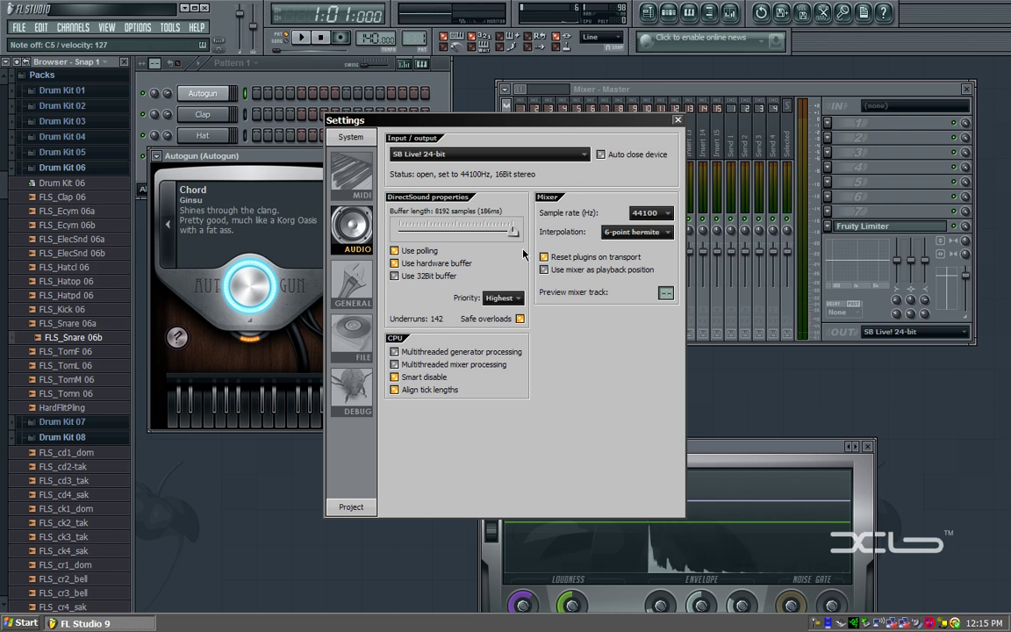
key("z")
key("z")
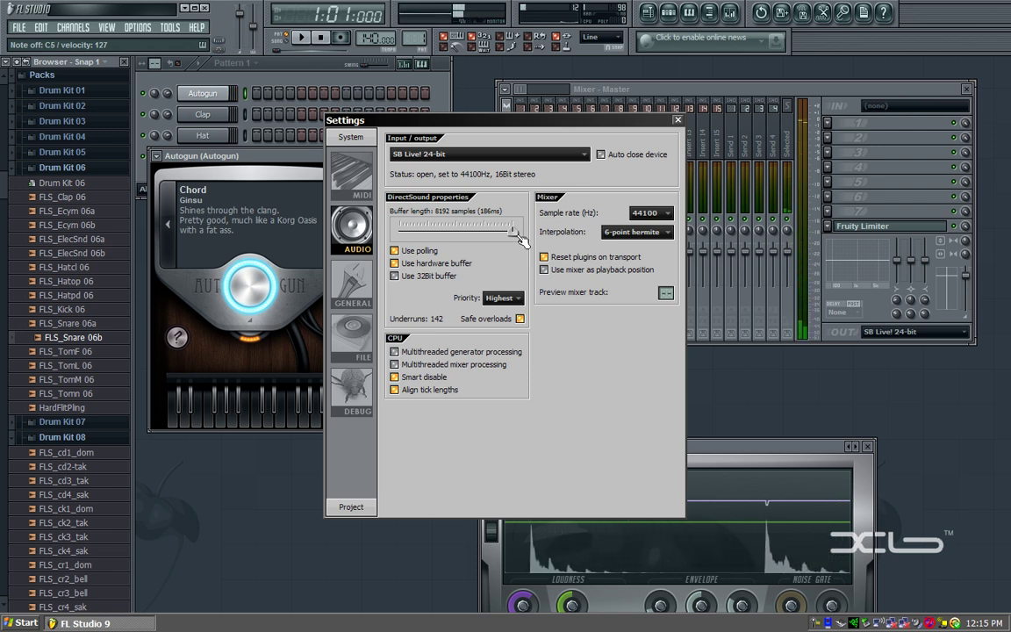
left_click_drag(513, 230, 432, 232)
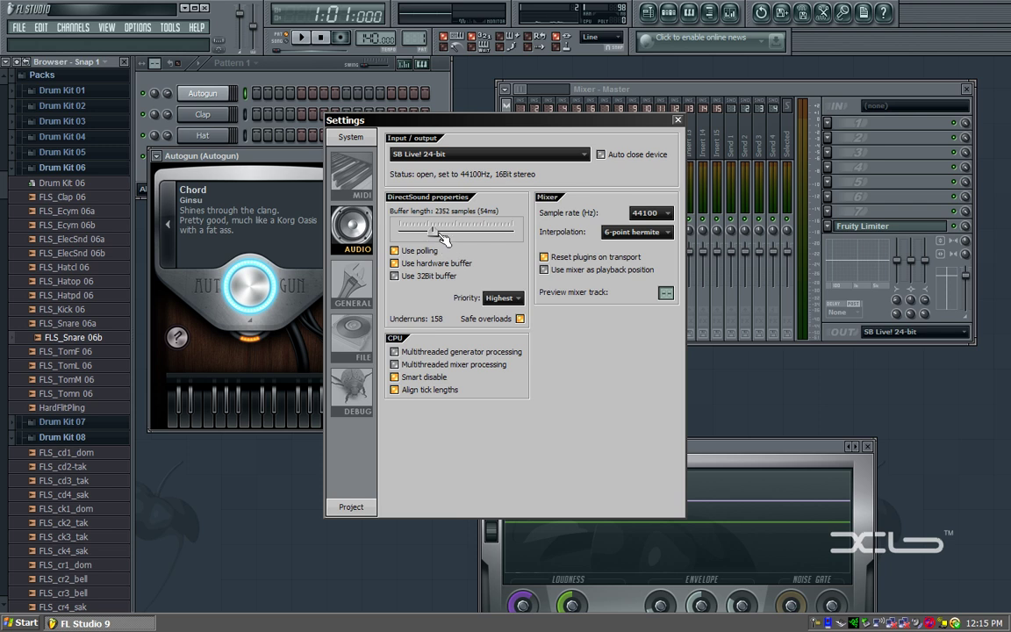
Step: Disable the 32-bit buffer, preview the Snare channel, and set the buffer to 6448 samples (147 ms)
left_click_drag(434, 230, 411, 230)
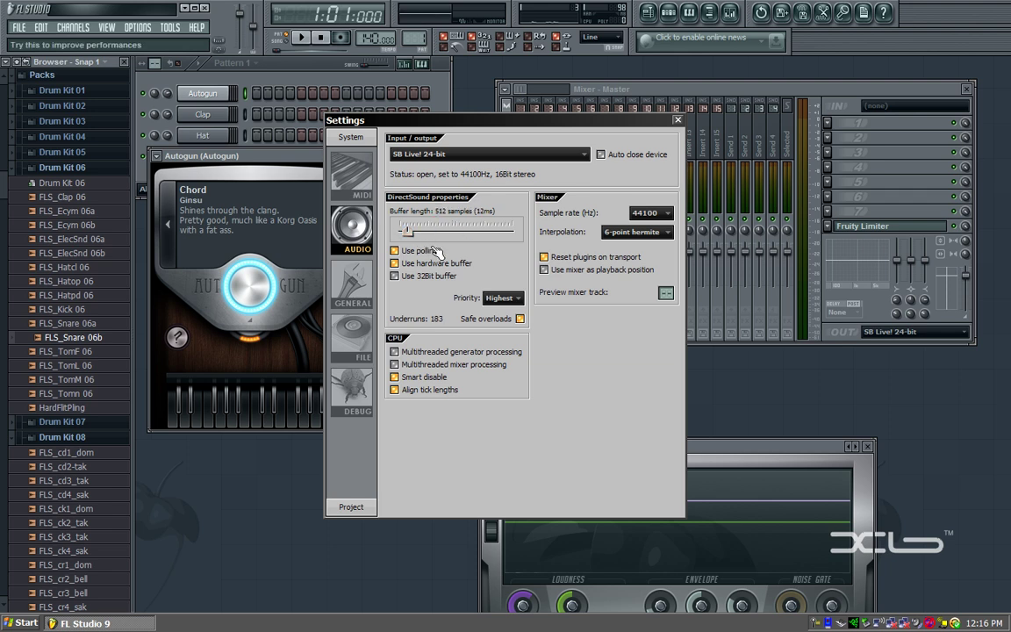
left_click(396, 276)
left_click(172, 128)
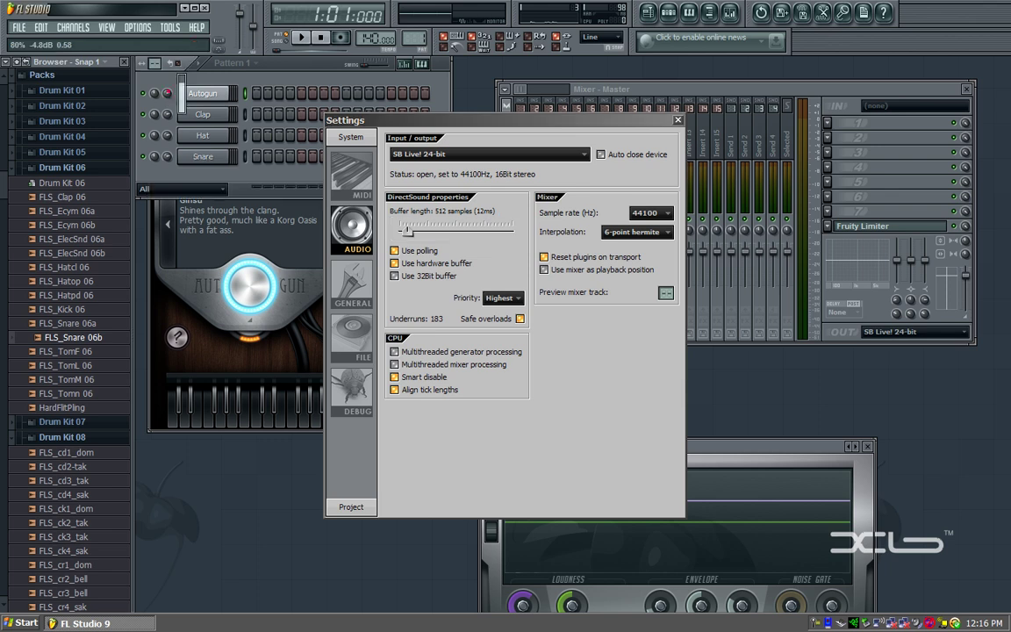
left_click(222, 155)
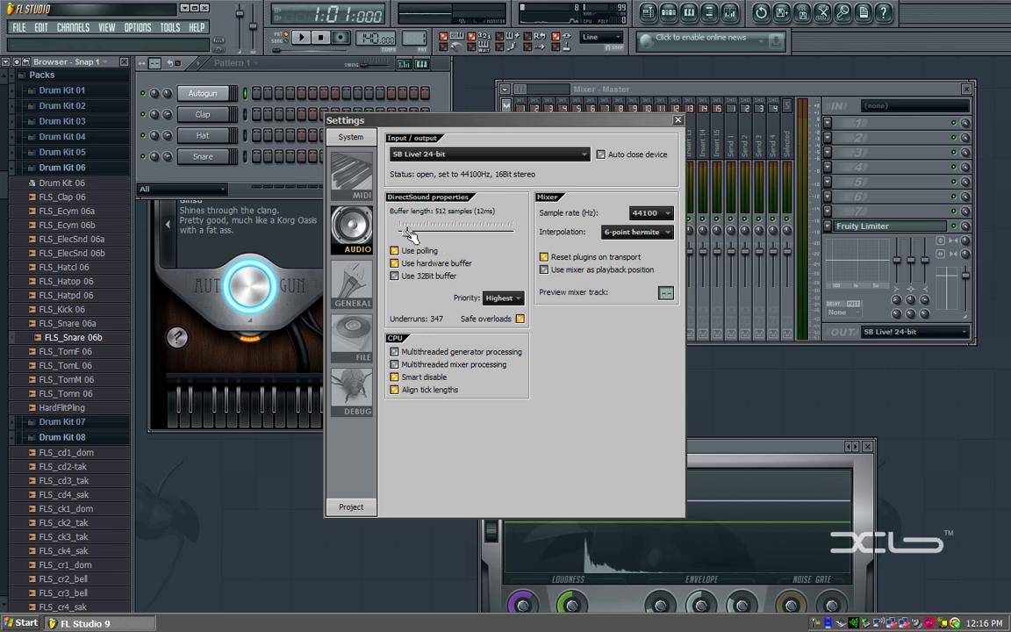
left_click_drag(406, 230, 489, 231)
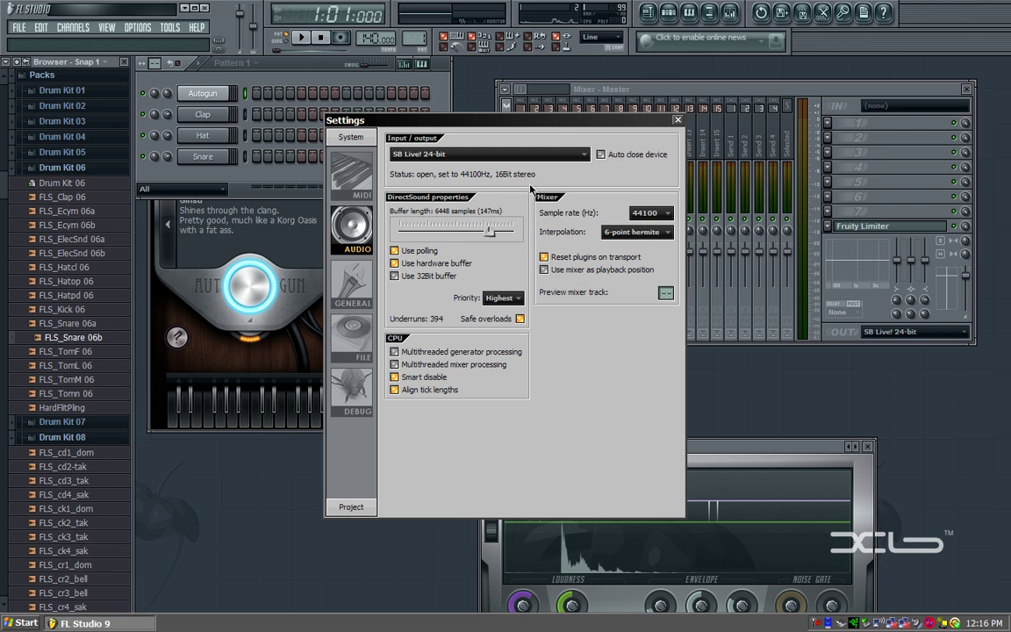
Step: Switch the output device to ASIO4ALL v2 and open its settings panel
left_click(483, 151)
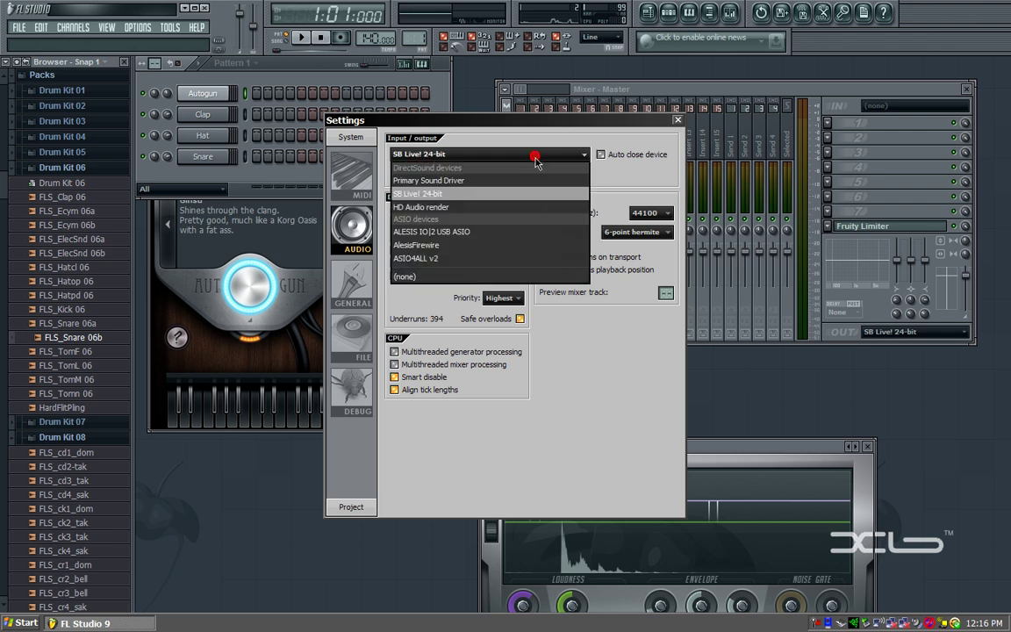
left_click(431, 260)
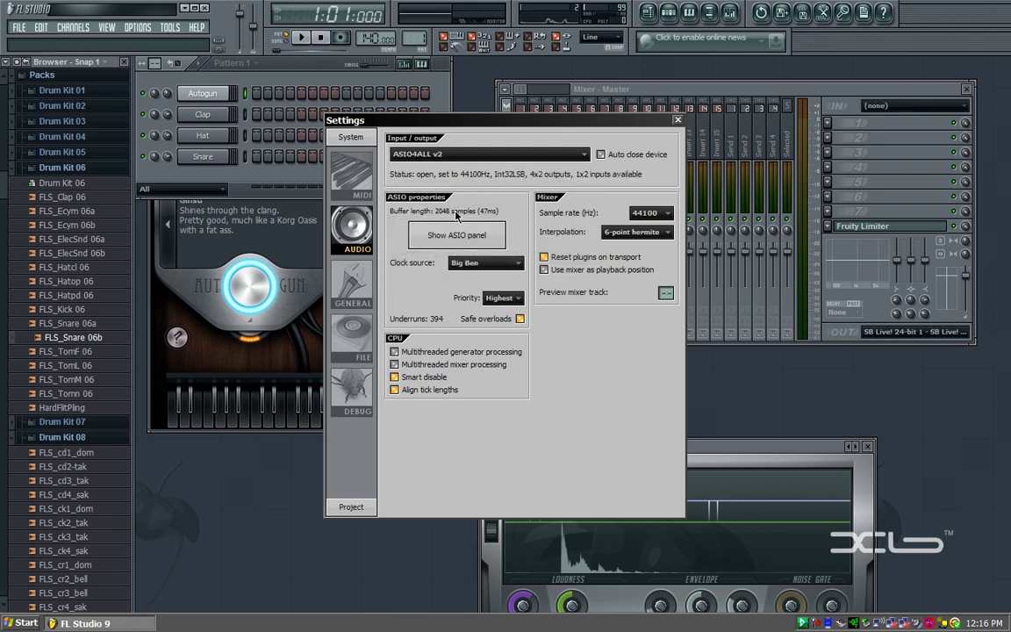
left_click(443, 235)
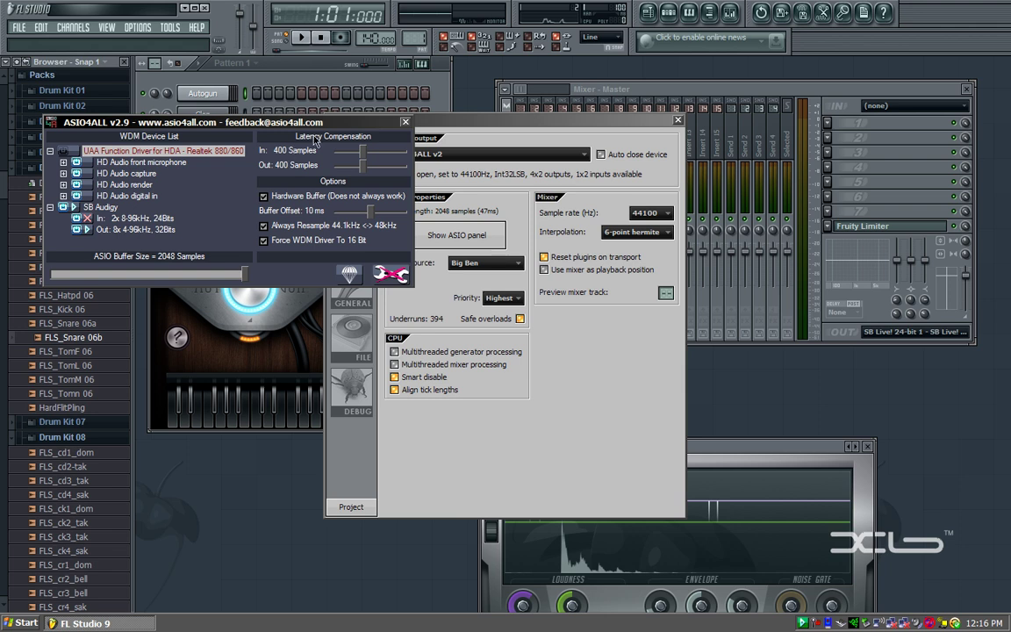
left_click_drag(315, 138, 506, 109)
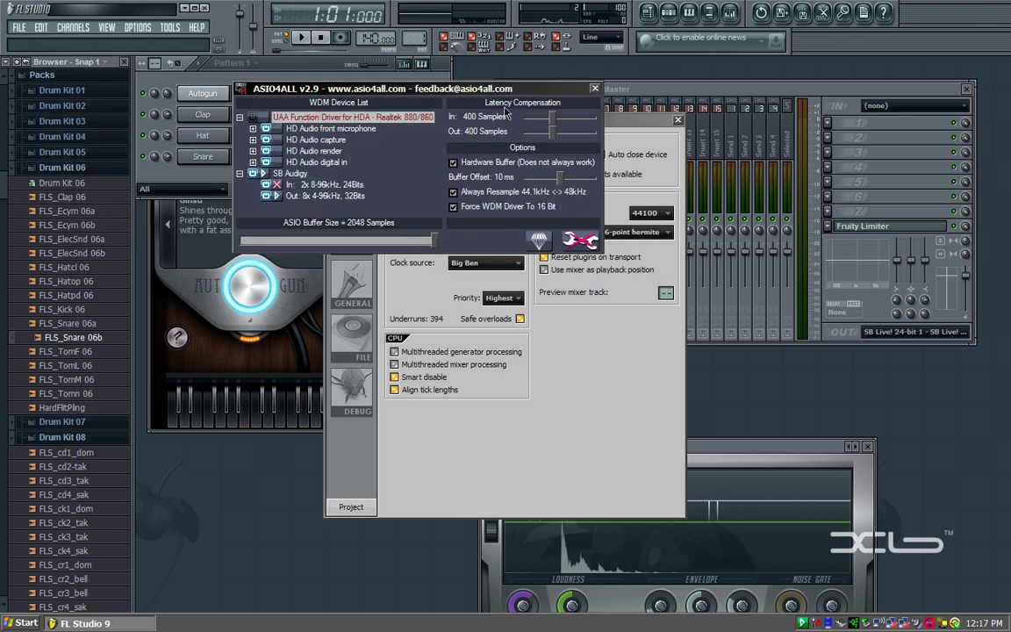
Step: Enable SB Audigy and set the ASIO buffer size to 1024, then 2048 samples
left_click(290, 174)
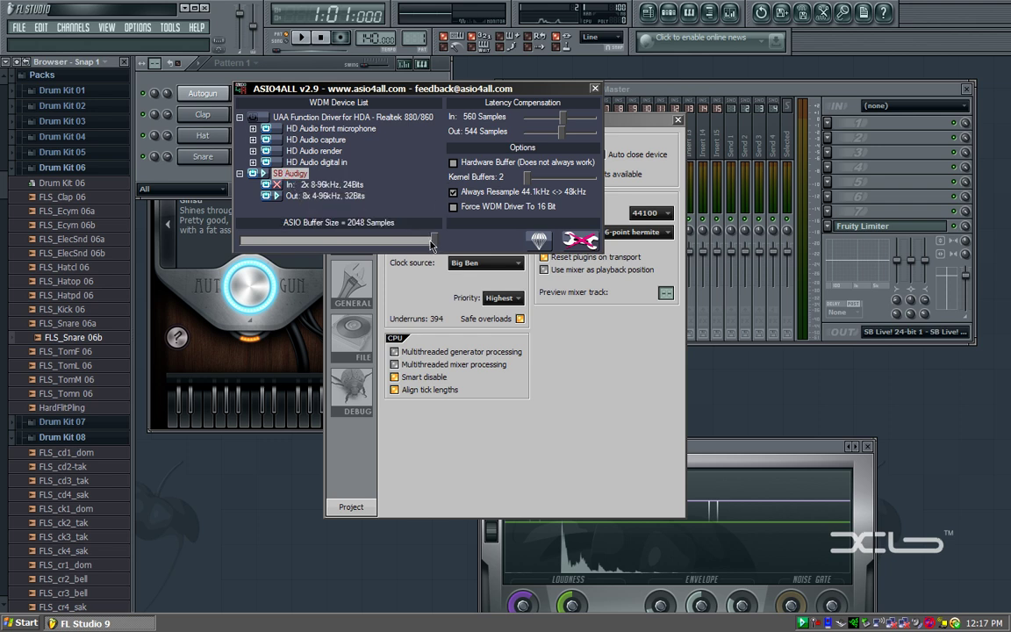
left_click_drag(434, 241, 395, 263)
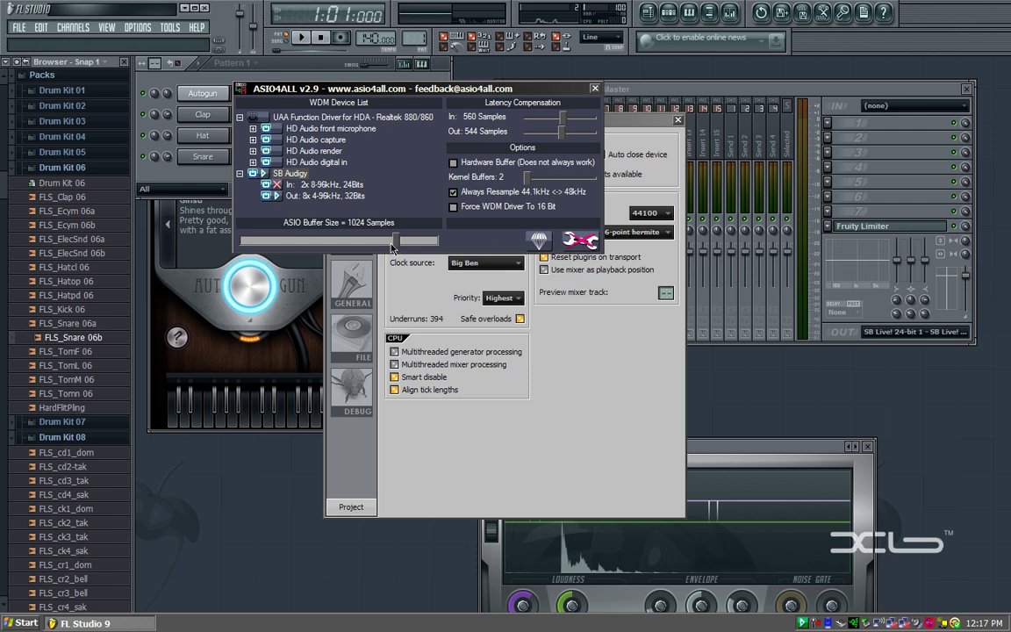
left_click_drag(398, 245, 416, 242)
Step: Close the ASIO4ALL panel and select SB Live! 24-bit as the output device
left_click(595, 89)
left_click(486, 153)
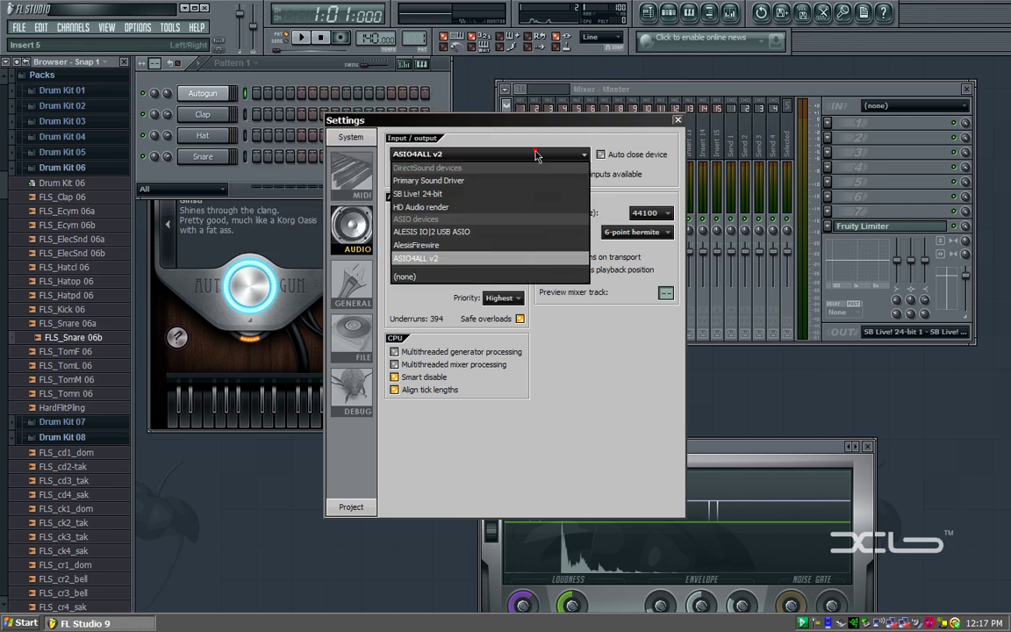
left_click(508, 194)
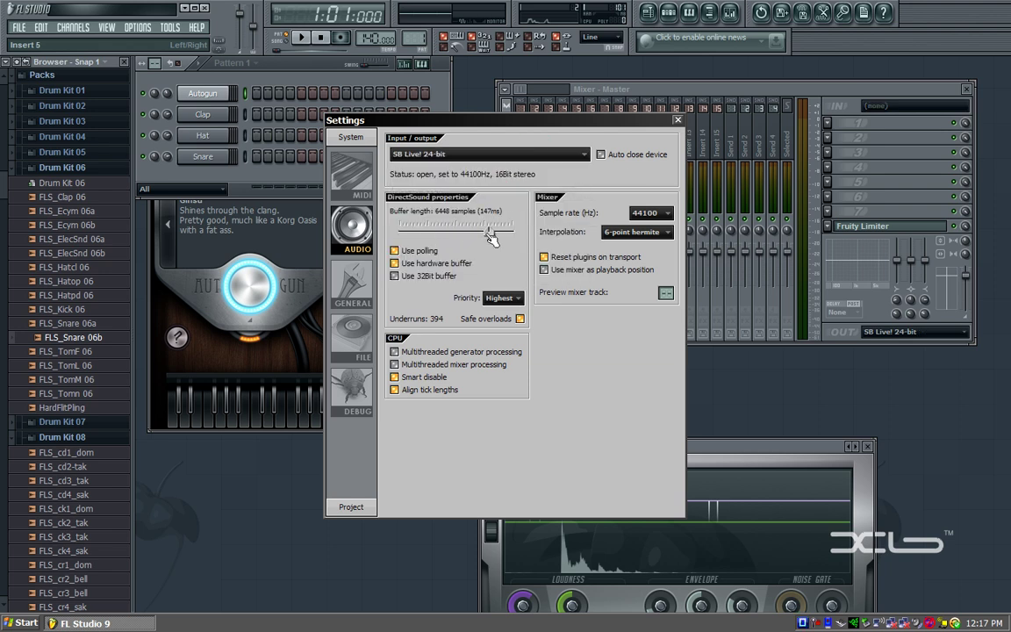
left_click(485, 230)
Step: Switch the output device back to ASIO4ALL v2 with its 2048-sample buffer
left_click(523, 158)
left_click(523, 159)
left_click(481, 154)
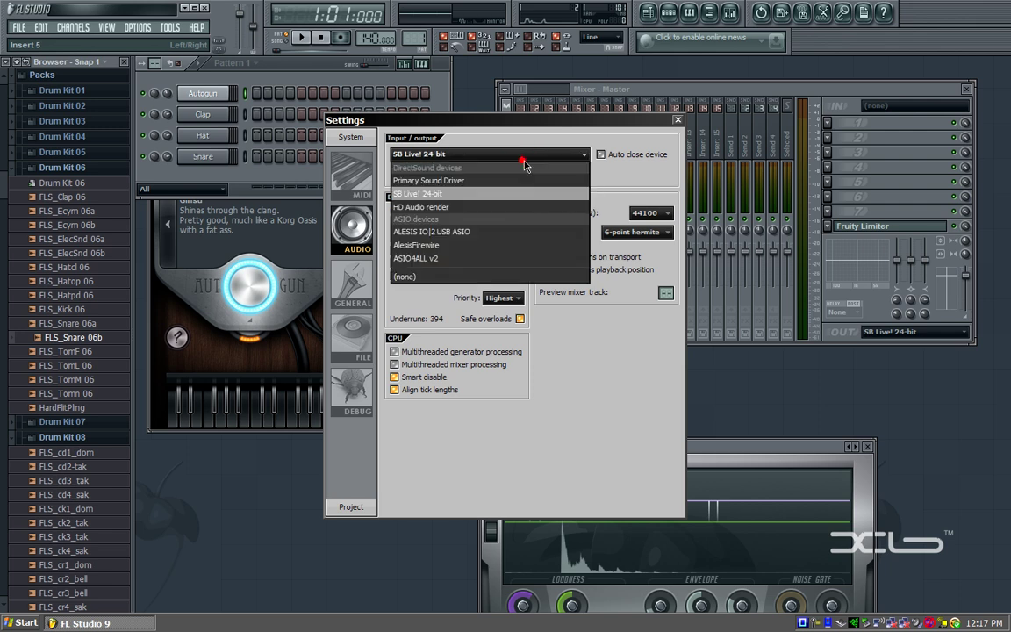
left_click(495, 259)
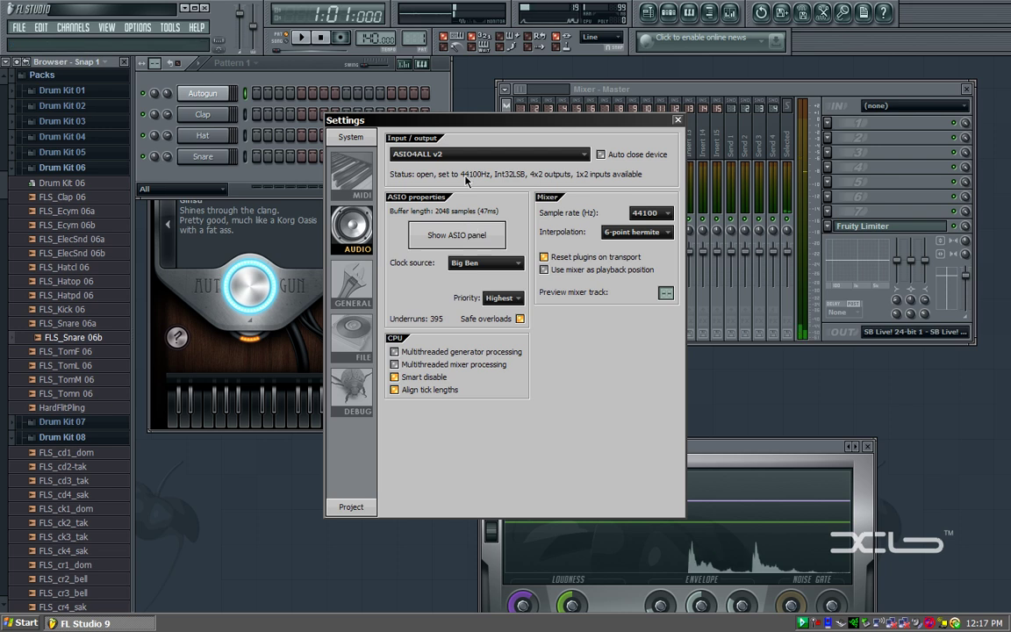
Step: Select SB Live! 24-bit and push its buffer length to the 8192-sample (186 ms) maximum
left_click(486, 156)
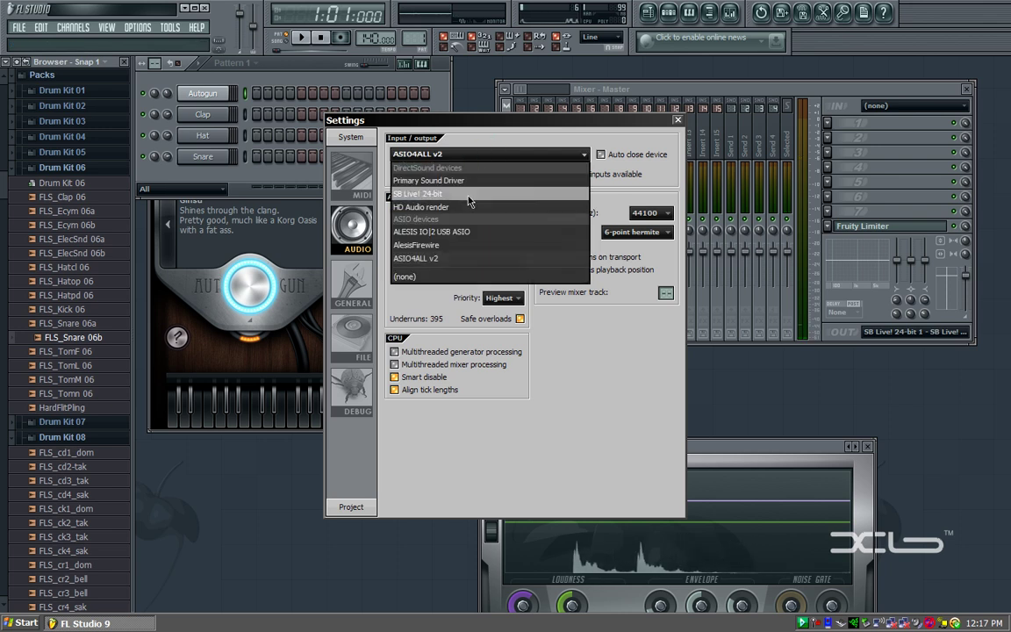
left_click(419, 193)
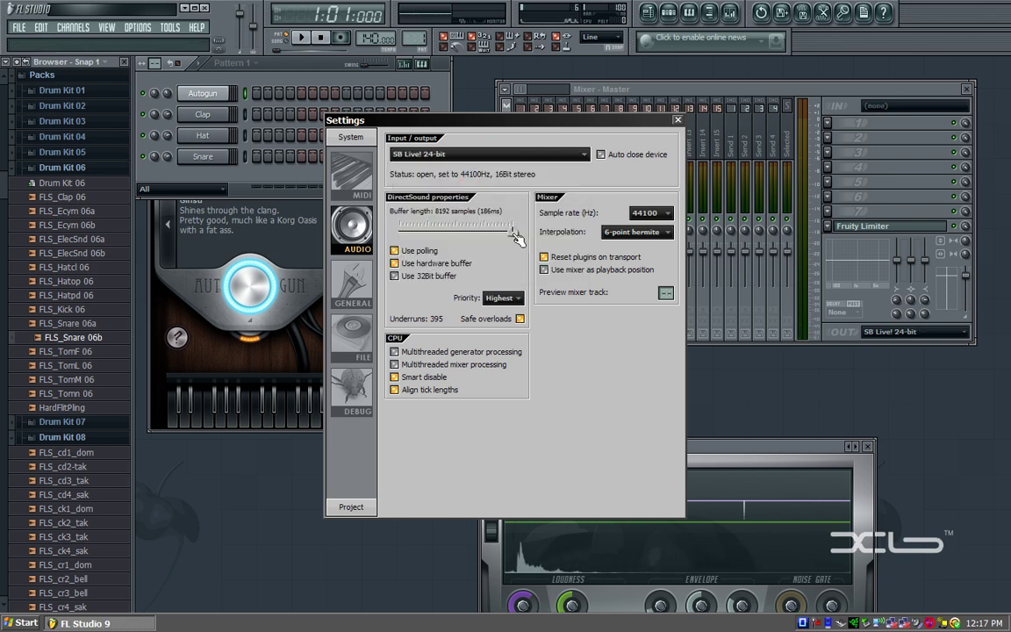
mouse_move(516, 237)
left_mouse_down()
mouse_move(462, 230)
mouse_move(511, 231)
left_mouse_up()
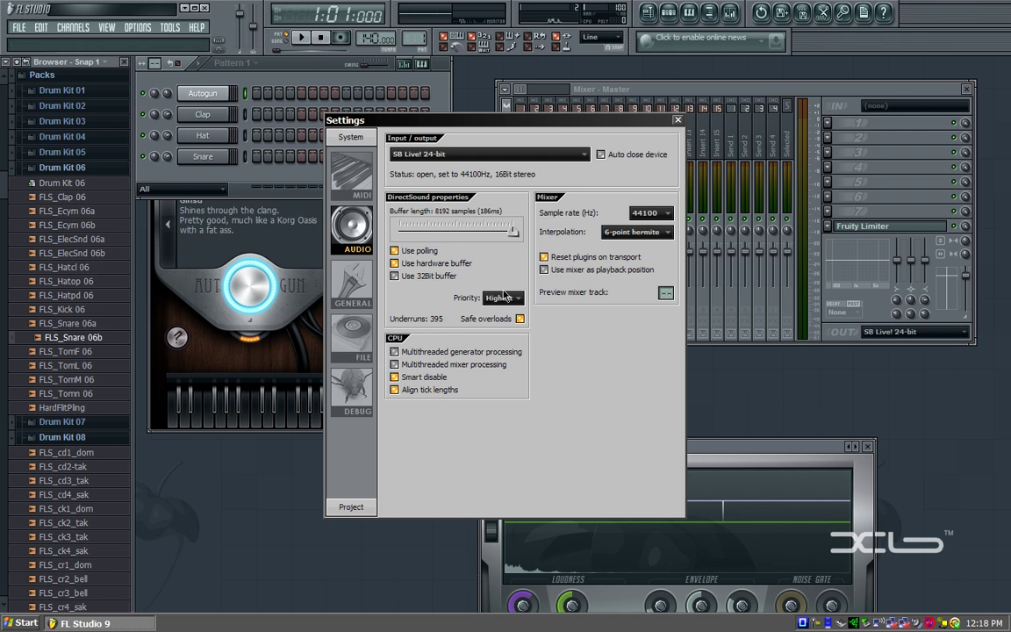
mouse_move(519, 232)
left_mouse_down()
mouse_move(435, 231)
mouse_move(513, 231)
left_mouse_up()
left_click(668, 214)
left_click(650, 242)
left_click(647, 233)
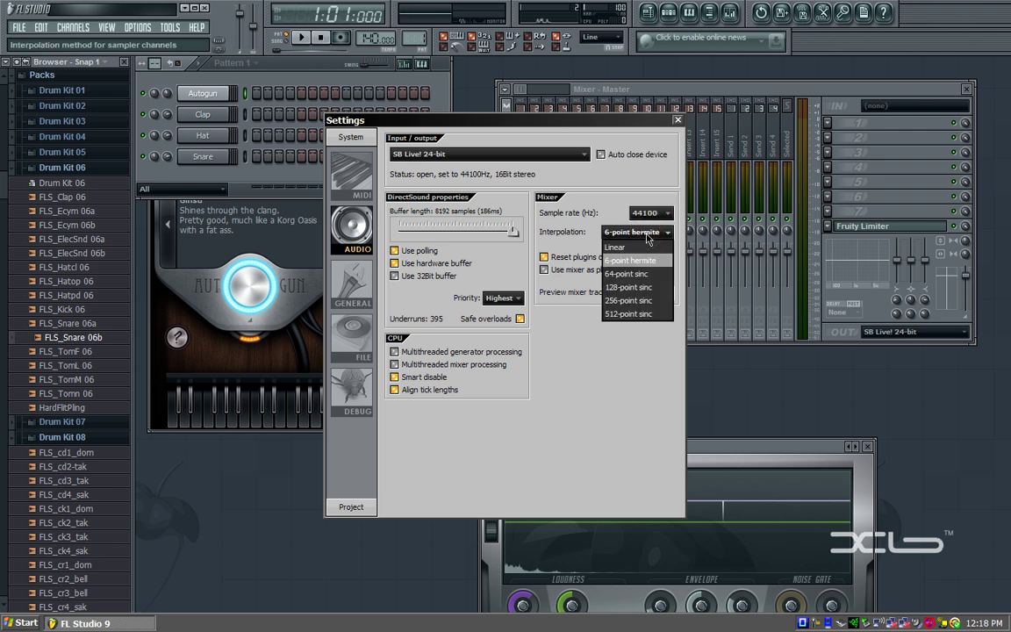
left_click(647, 233)
left_click(647, 234)
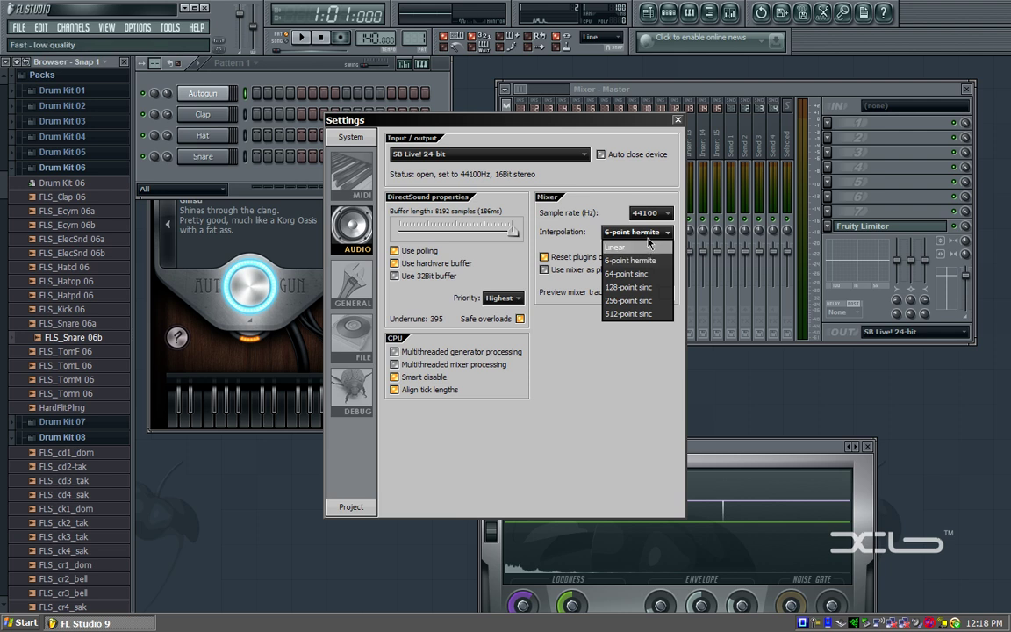
left_click(647, 233)
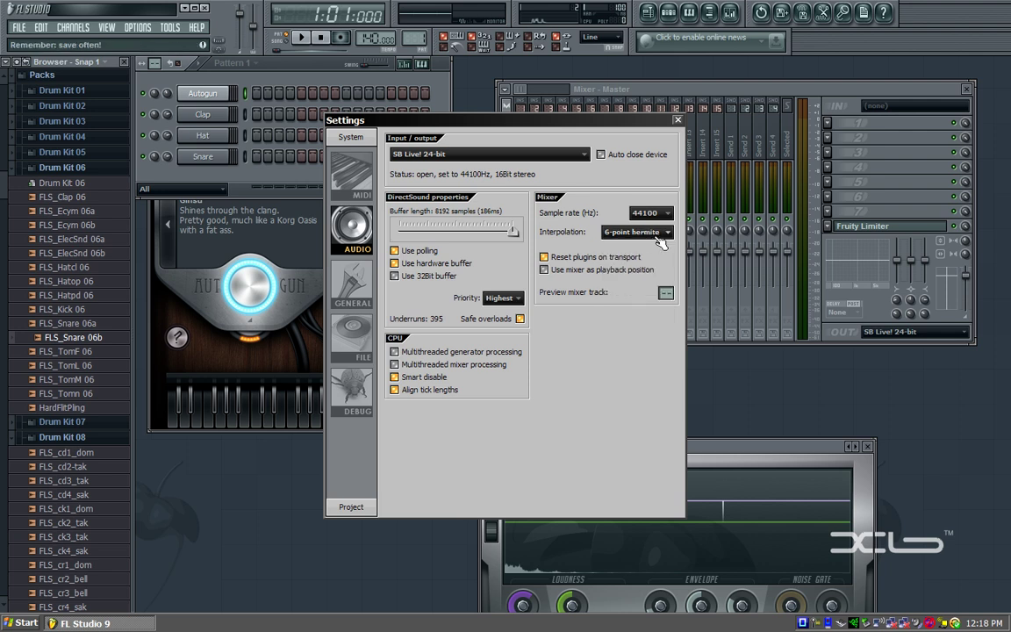
left_click(651, 233)
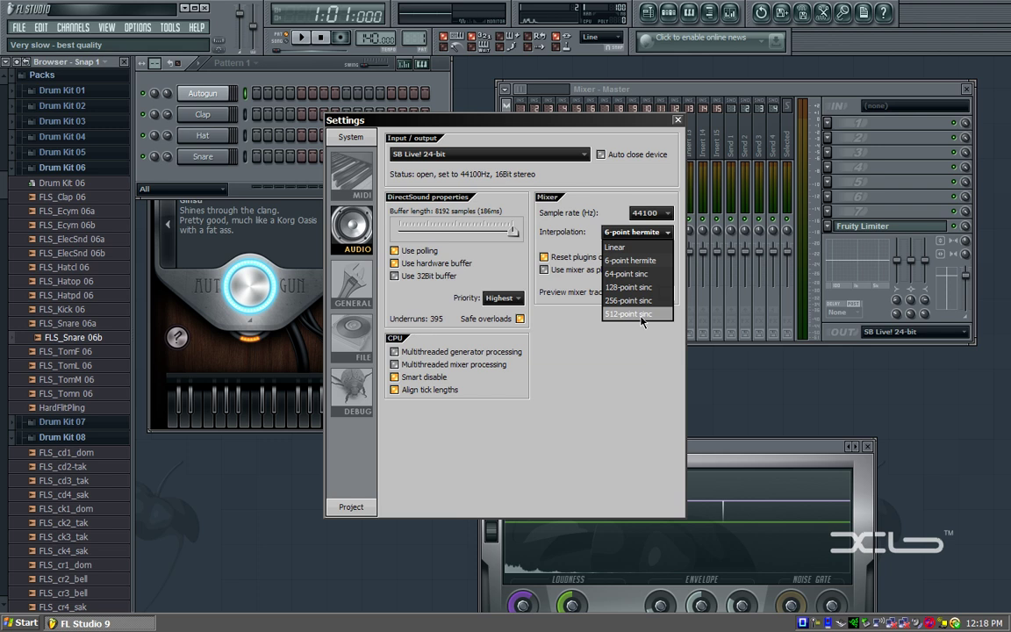
left_click(630, 261)
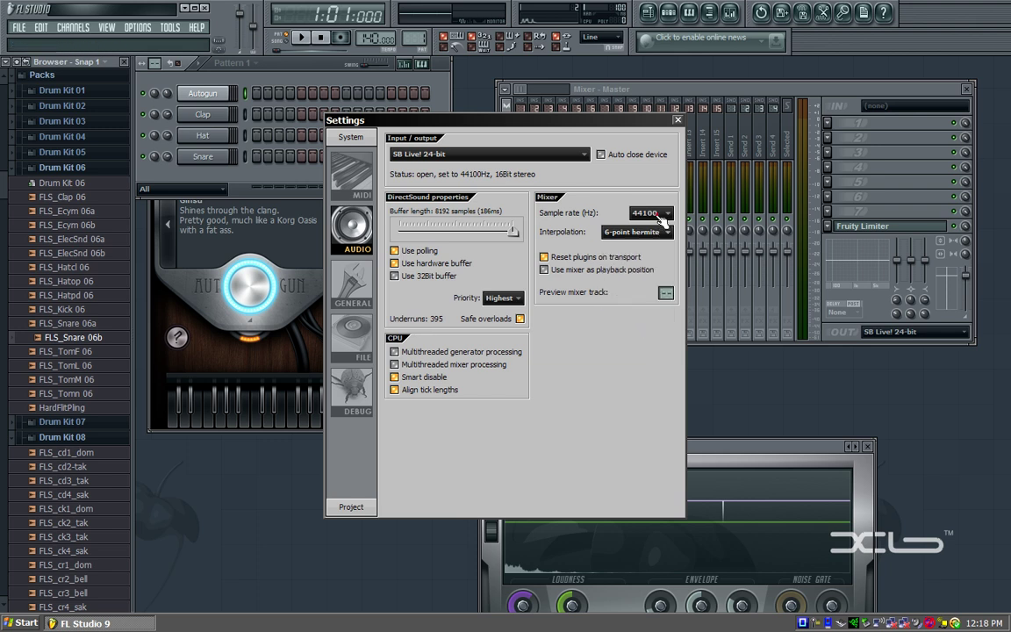
left_click(660, 215)
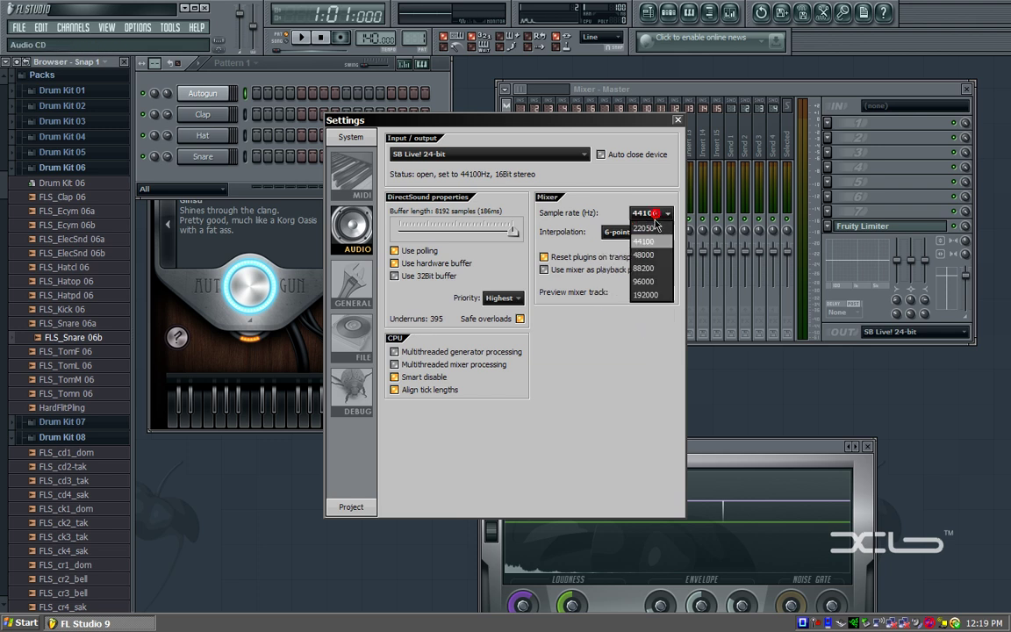
left_click(651, 338)
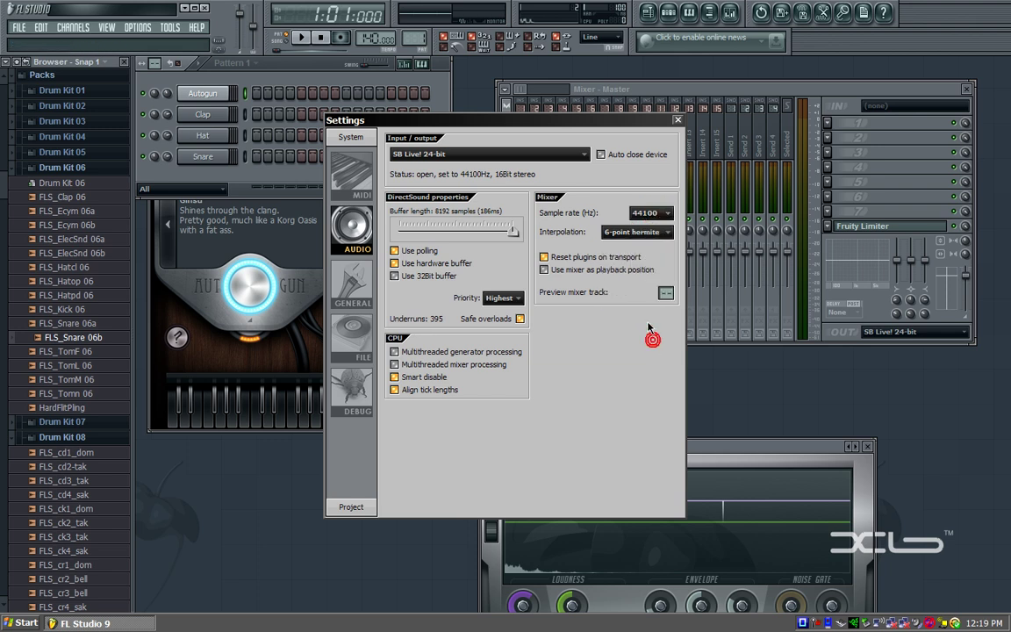
left_click(667, 239)
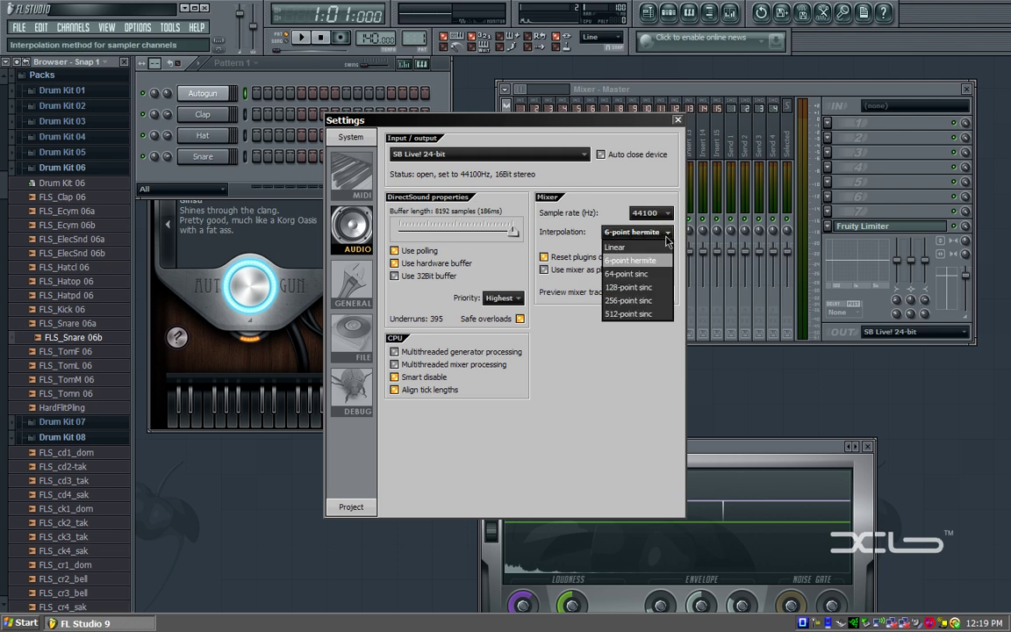
left_click(651, 232)
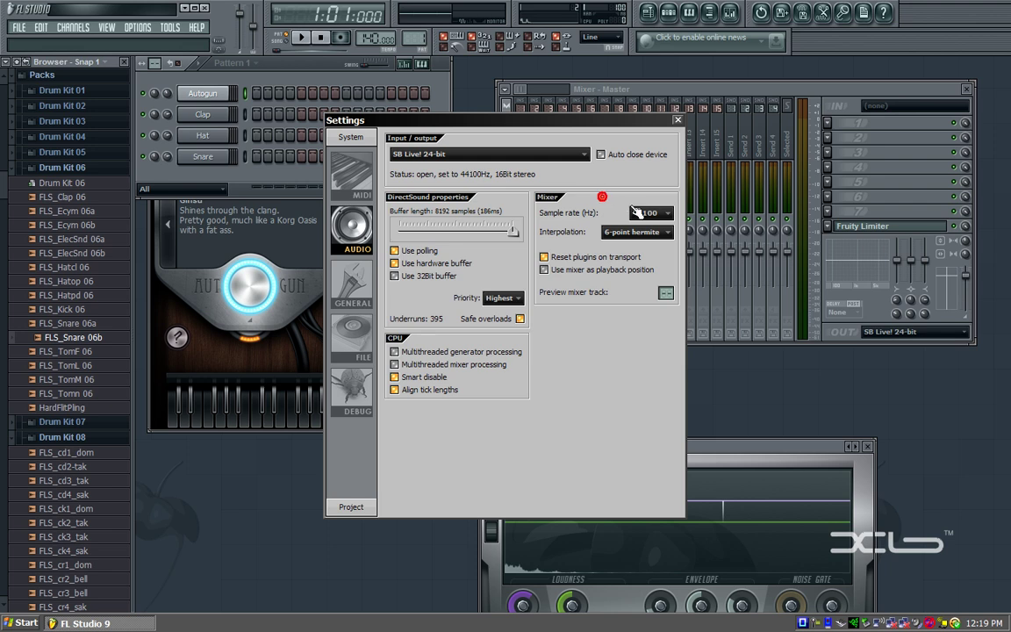
left_click(649, 215)
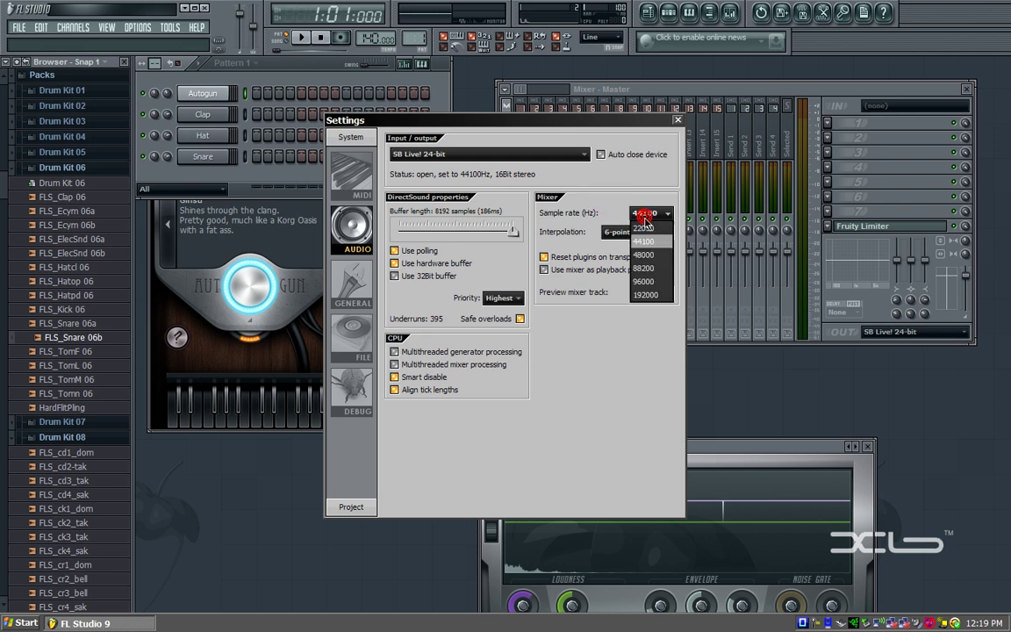
left_click(633, 241)
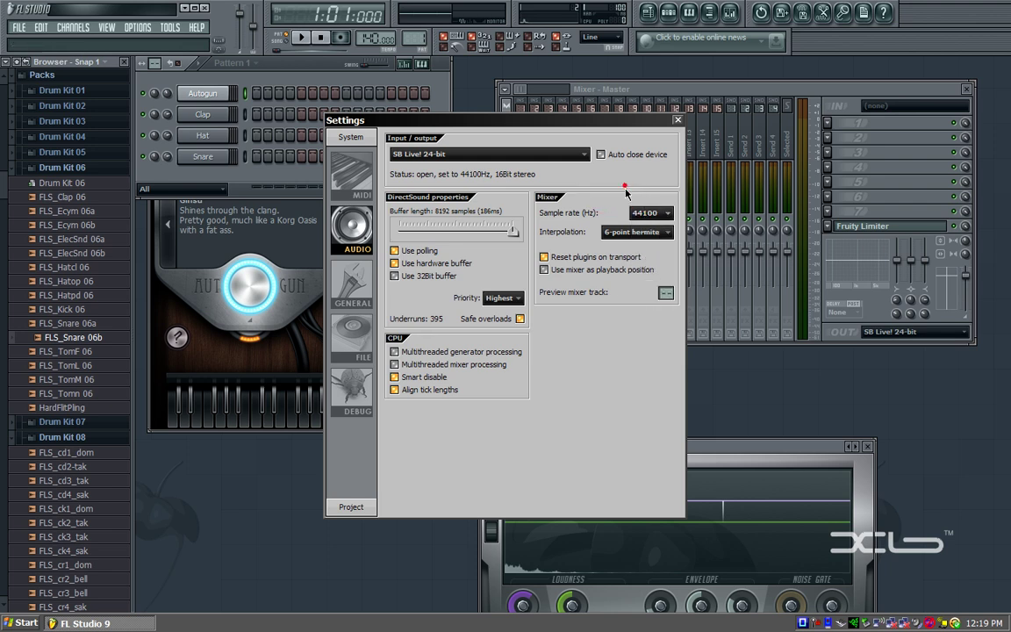
left_click(631, 232)
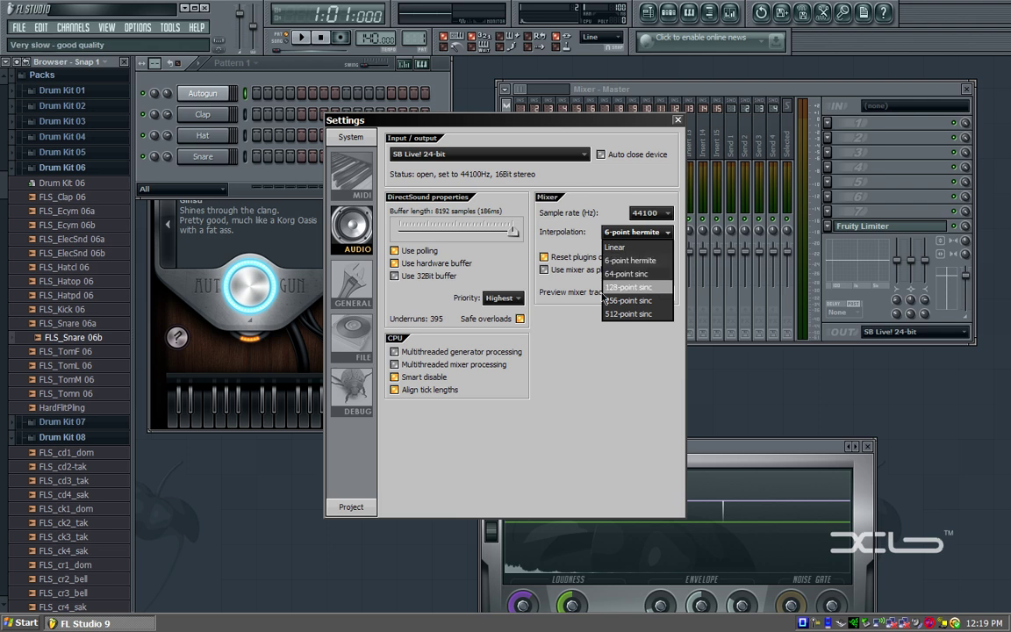
left_click(631, 261)
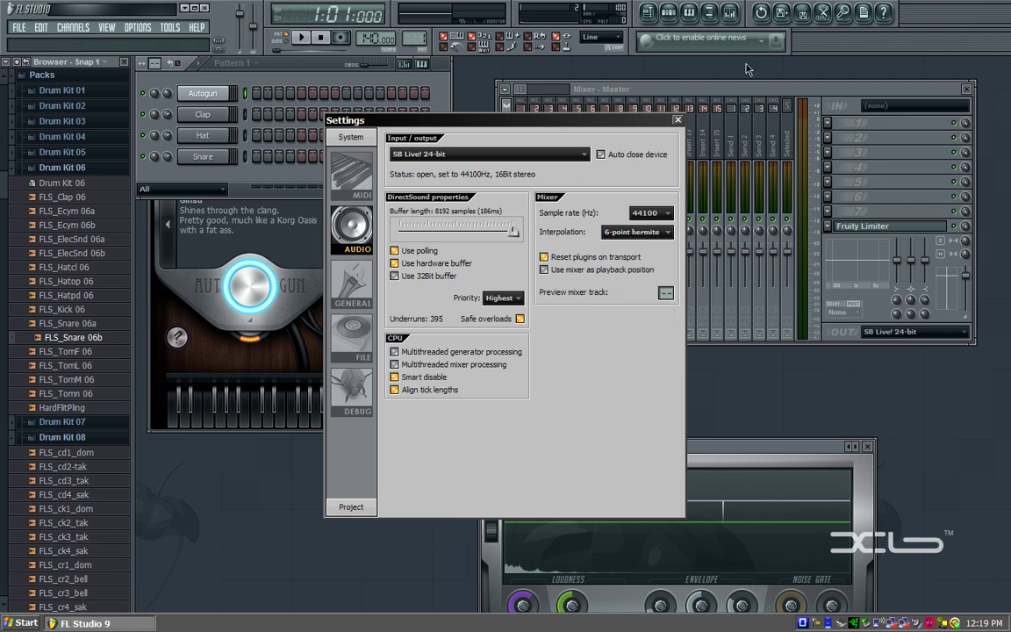
Step: Close the audio settings, test a note on Autogun, and bring up the recorder's tray options
left_click(676, 119)
key("c")
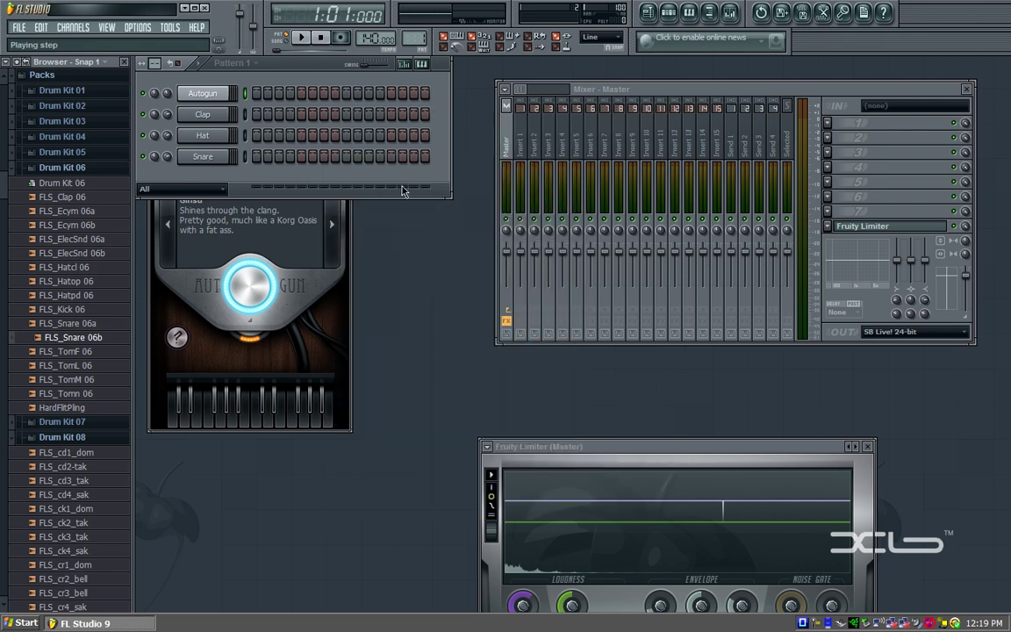
right_click(821, 623)
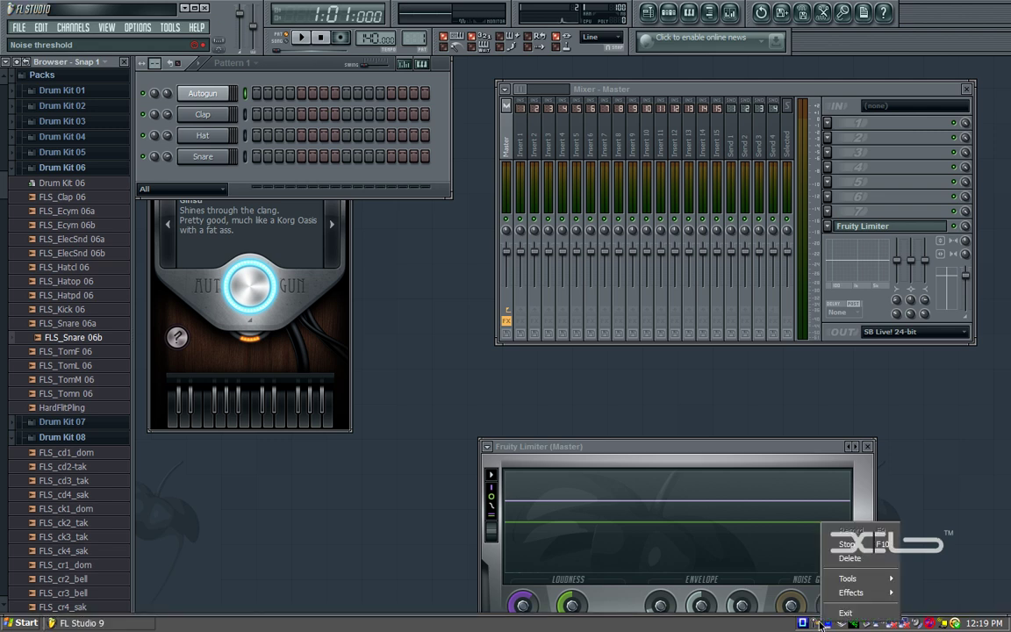